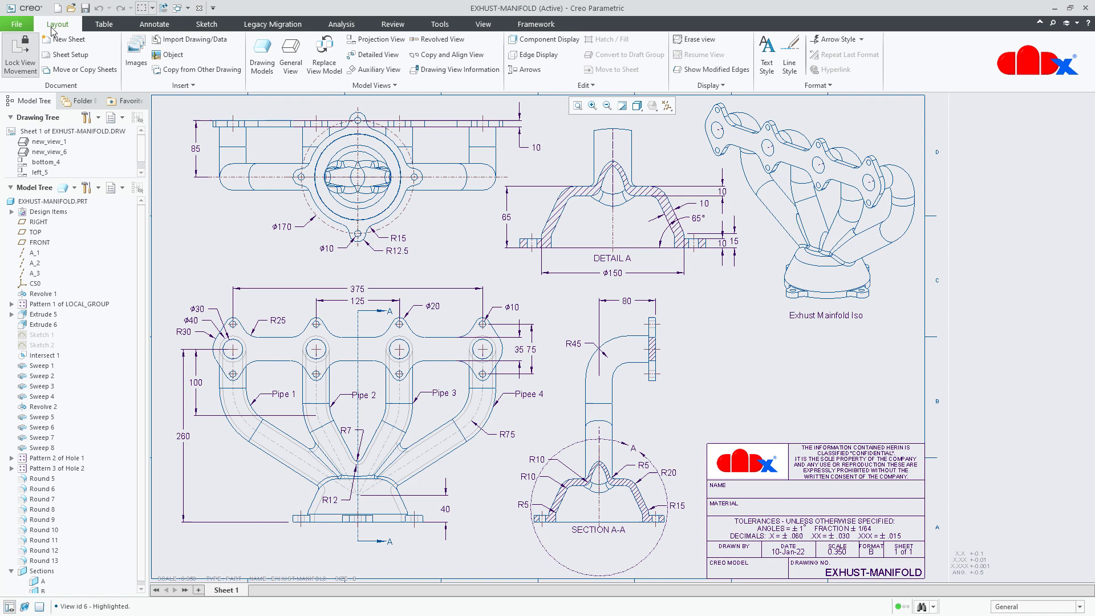
Step: Run ModelCHECK Regenerate on EXHUST-MANIFOLD.DRW only, accepting the default N at the prompt
left_click(24, 28)
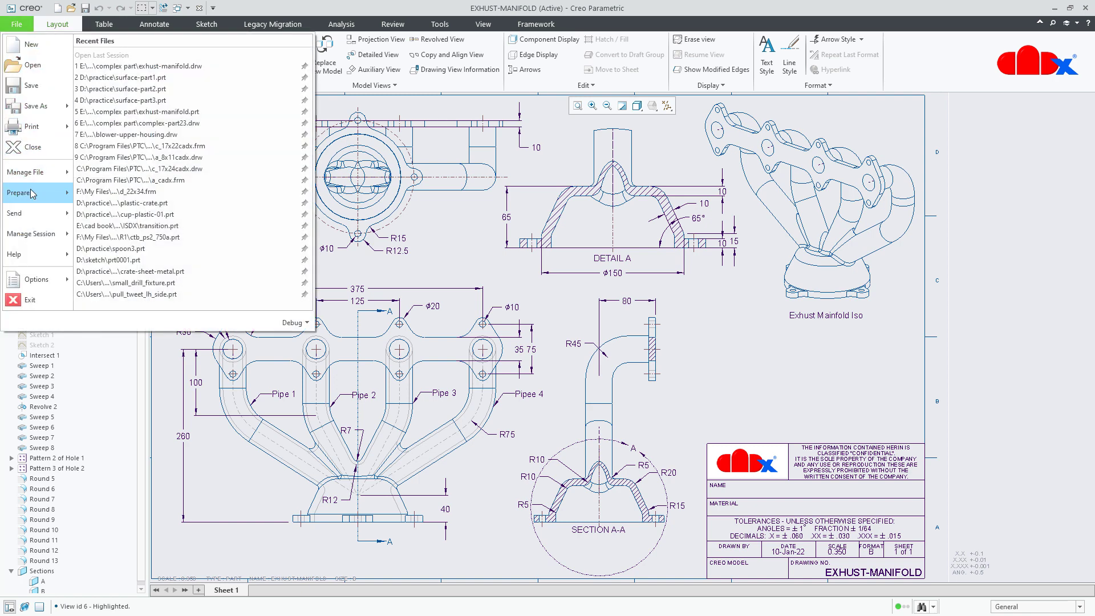
mouse_move(32, 194)
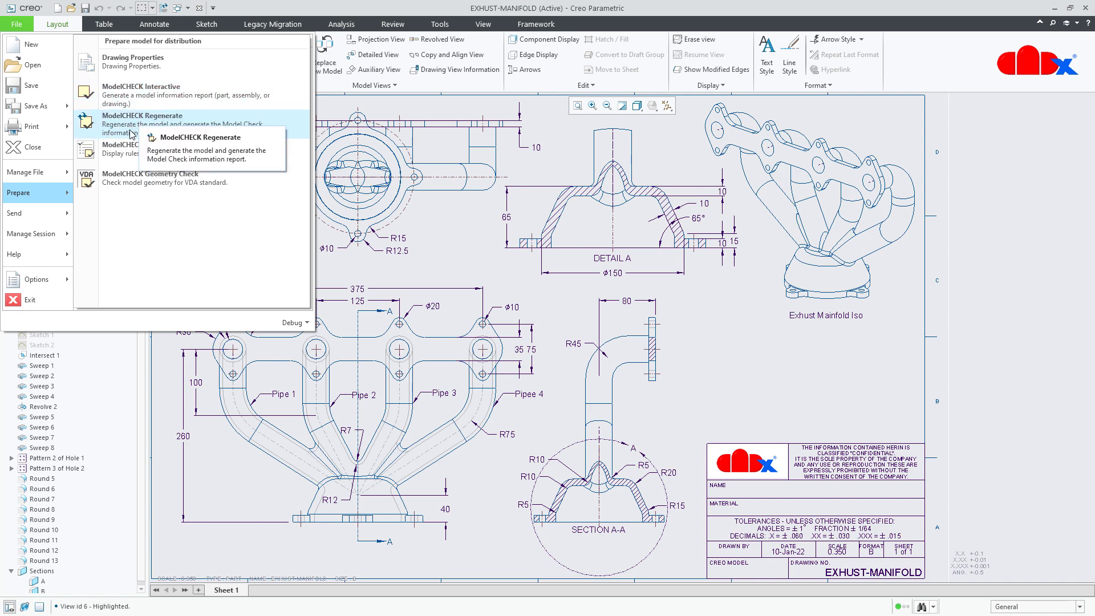
left_click(131, 133)
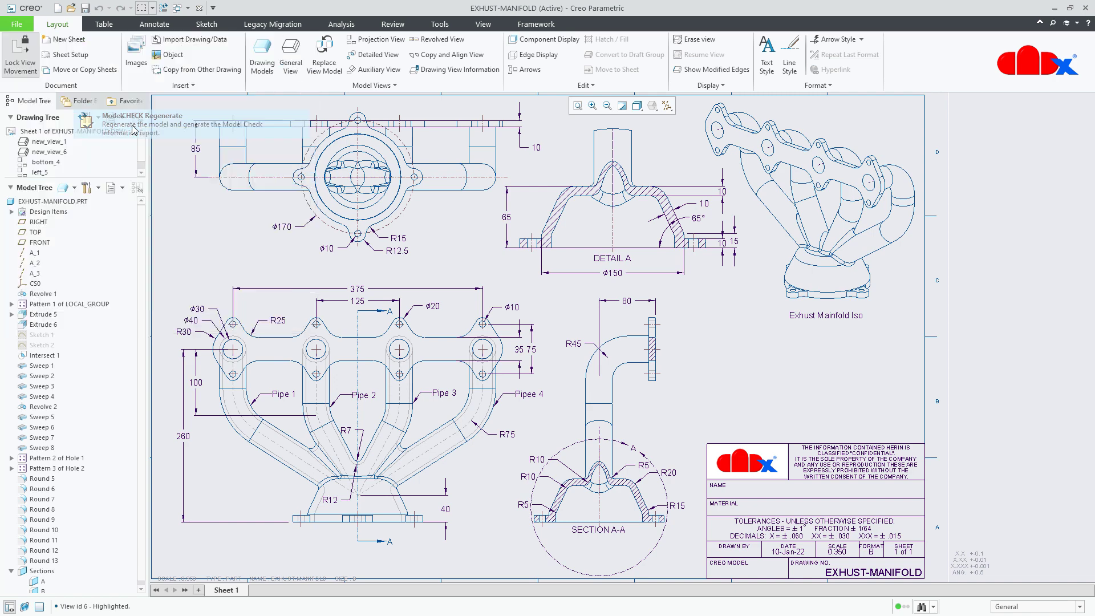
key("Return")
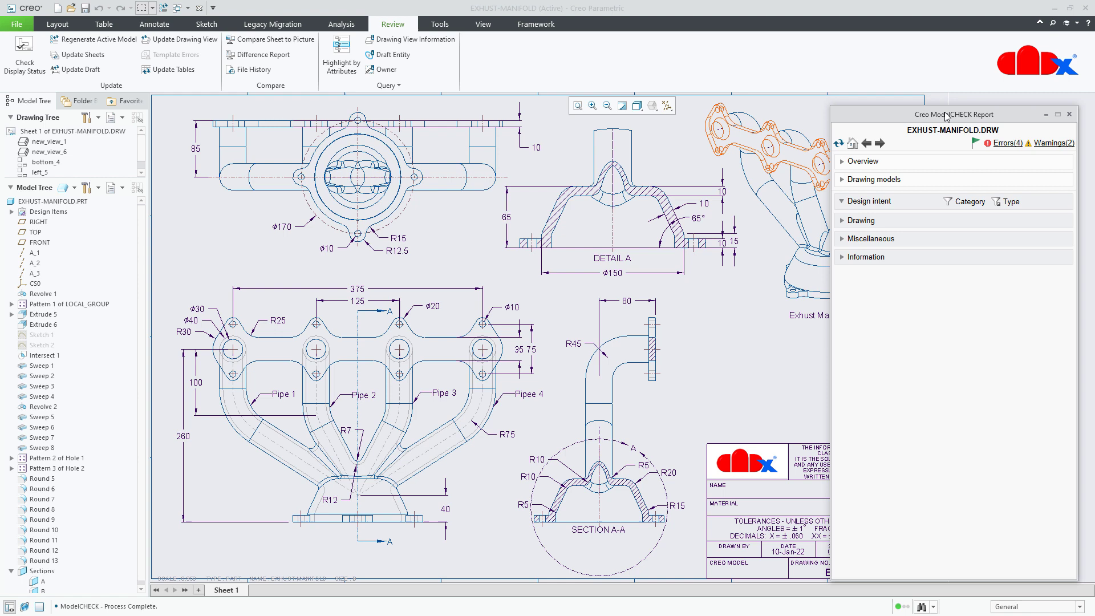
left_click_drag(947, 114, 948, 103)
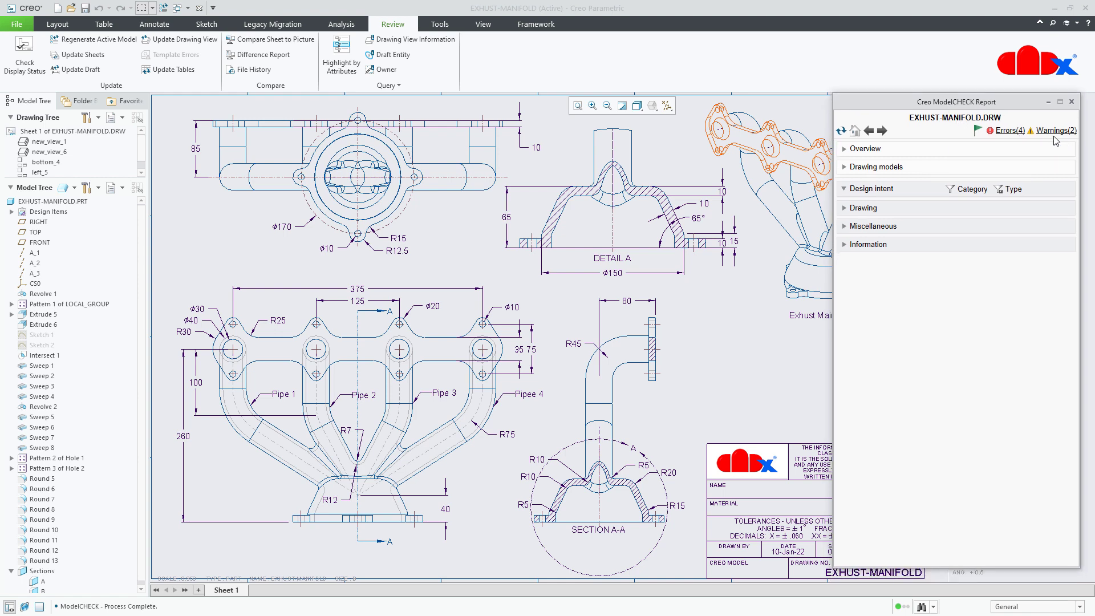
Step: Locate and select Dimension #113, the overwritten 80 dimension, from the Overwrite Dimensions results
left_click(1008, 132)
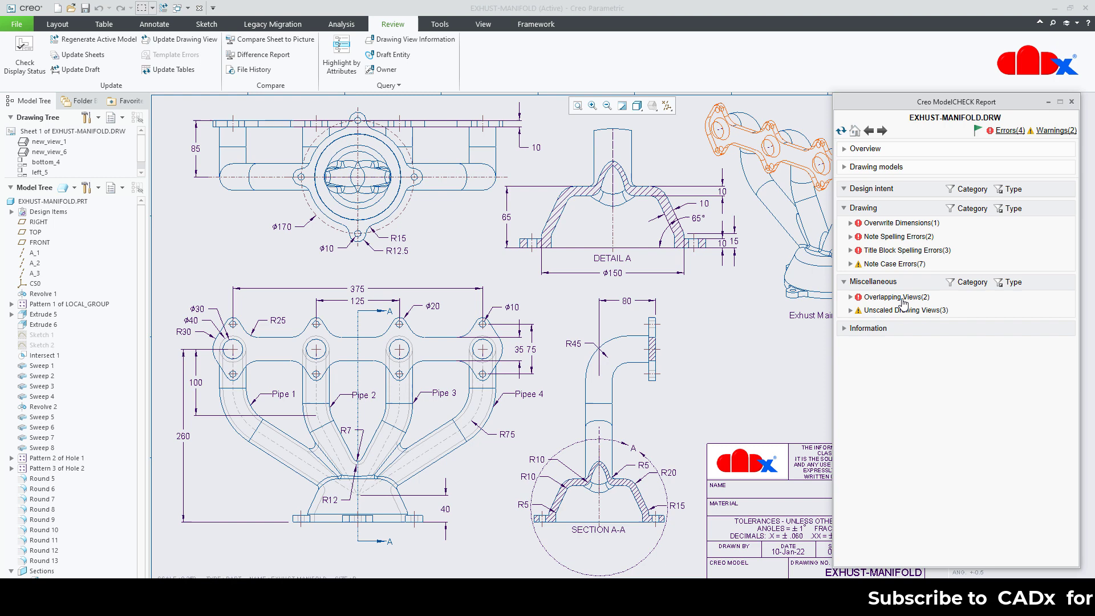
left_click(887, 226)
left_click(890, 276)
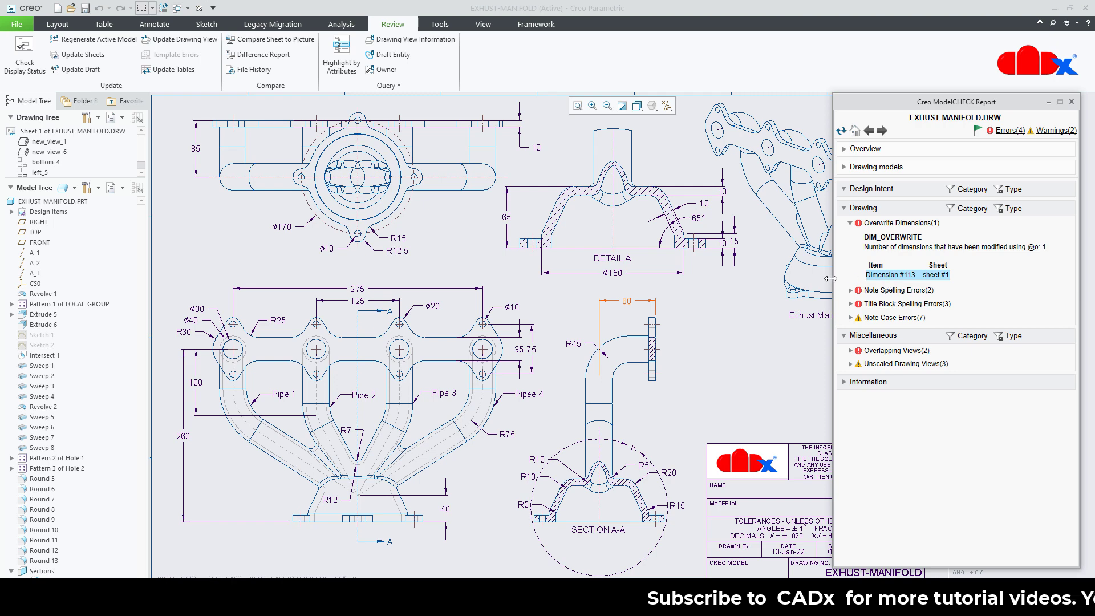
left_click(673, 304)
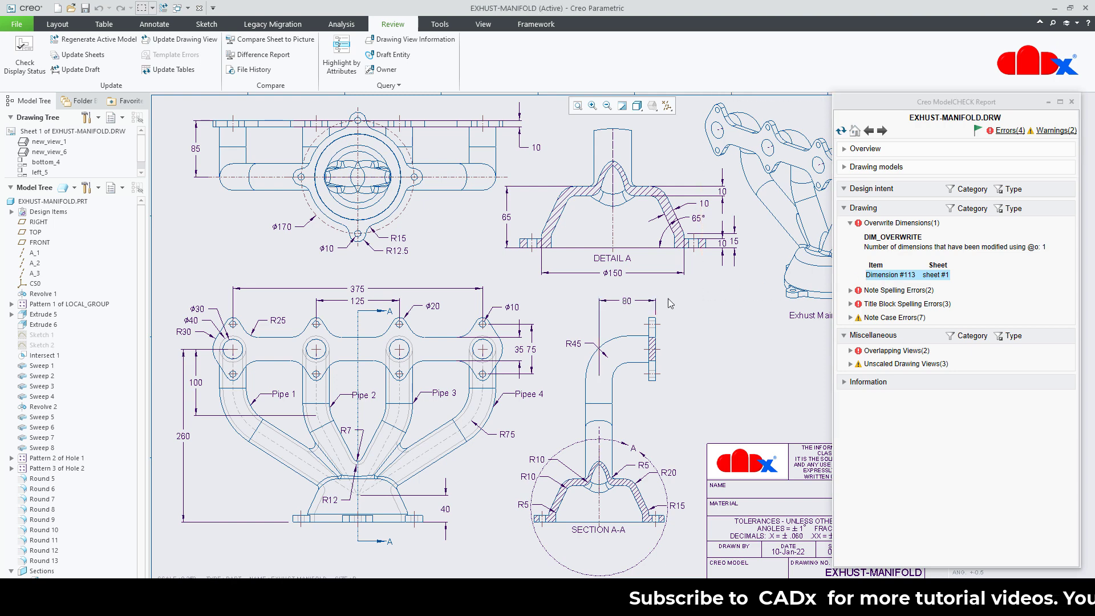
left_click(627, 307)
Step: Replace the dimension text {0:@O}80 with @D so it shows 85, then rerun ModelCHECK
left_click(577, 54)
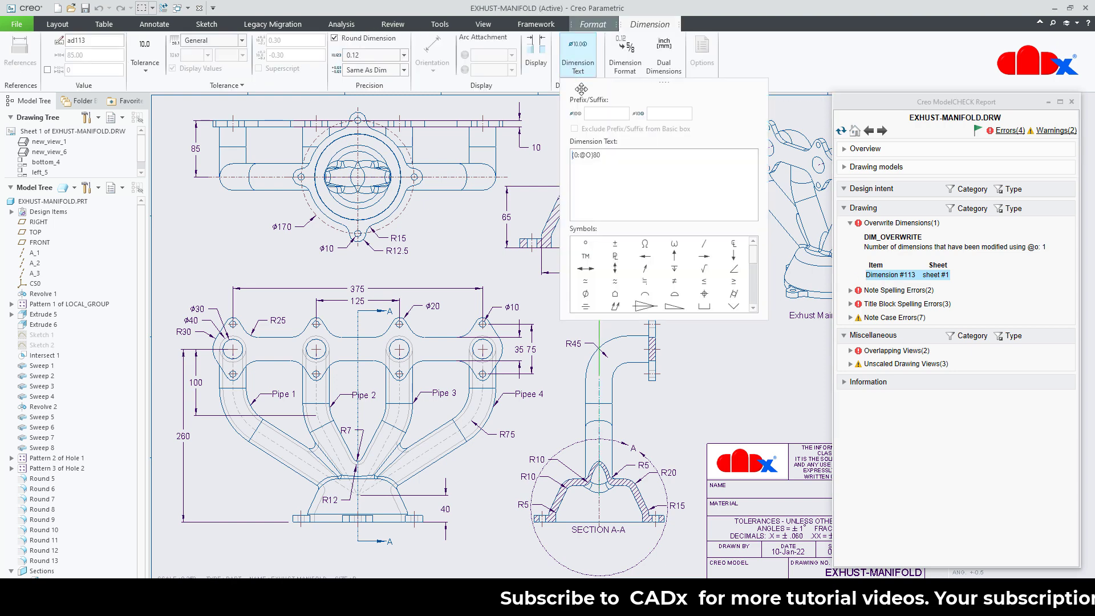
key("BackSpace")
key("BackSpace")
key("BackSpace")
key("BackSpace")
key("BackSpace")
key("BackSpace")
key("BackSpace")
key("BackSpace")
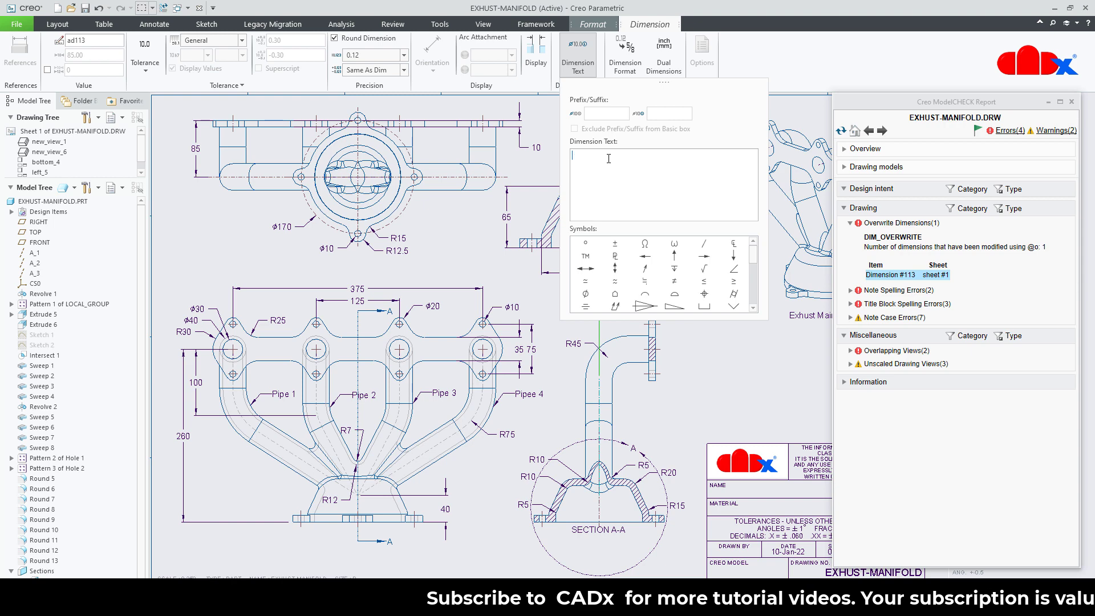
type("@")
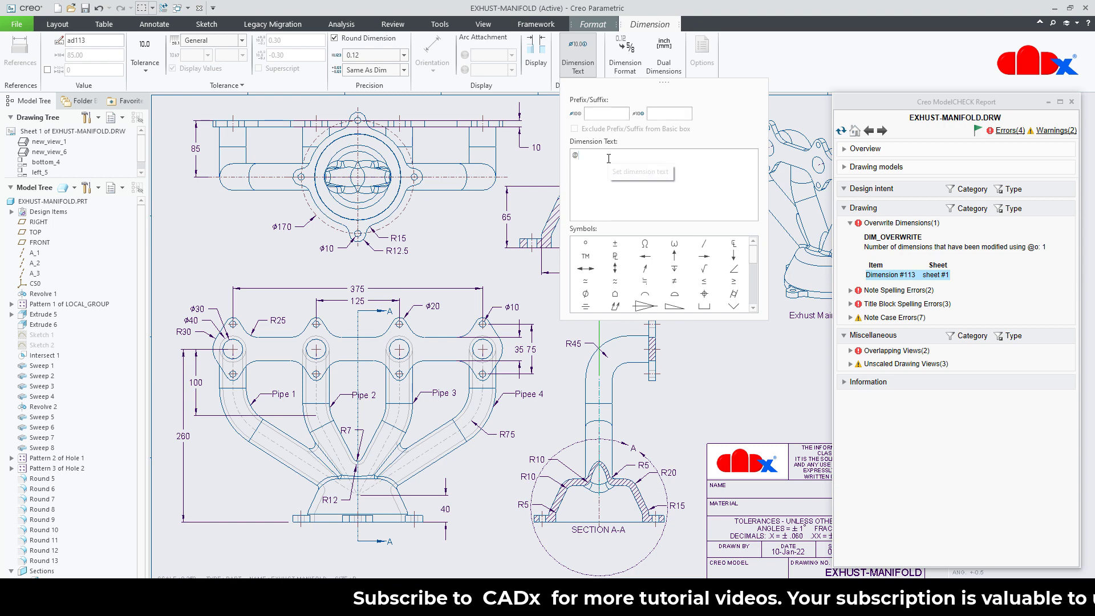
type("D")
left_click(705, 361)
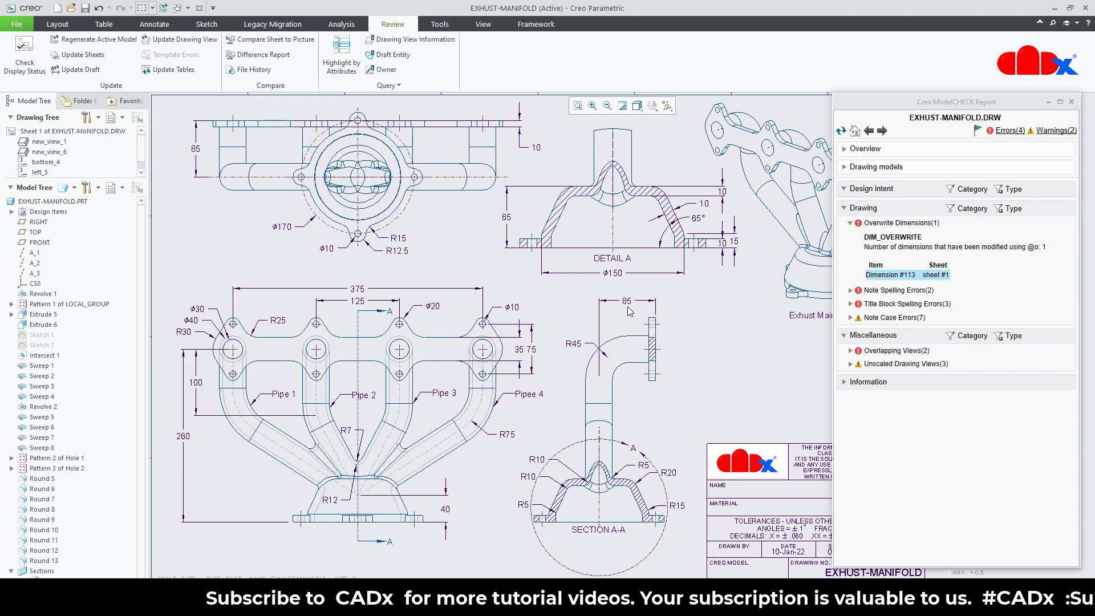
left_click(841, 130)
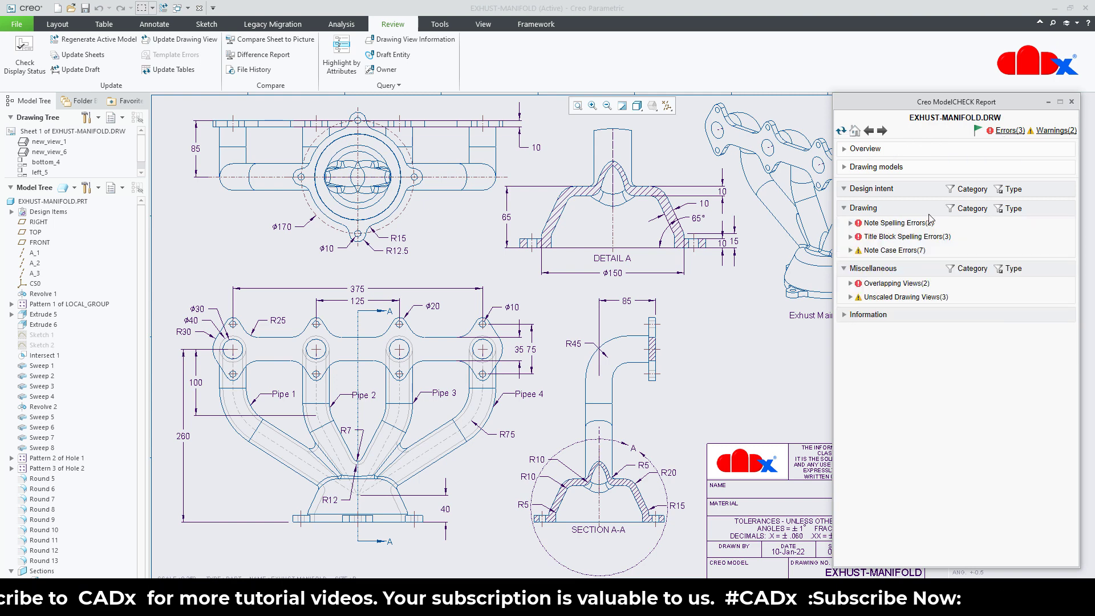
Step: Correct the note misspellings: 'Exhust Mainfold' to 'Exhaust Manifold' and 'Pipee 4' to 'Pipe 4'
left_click(895, 225)
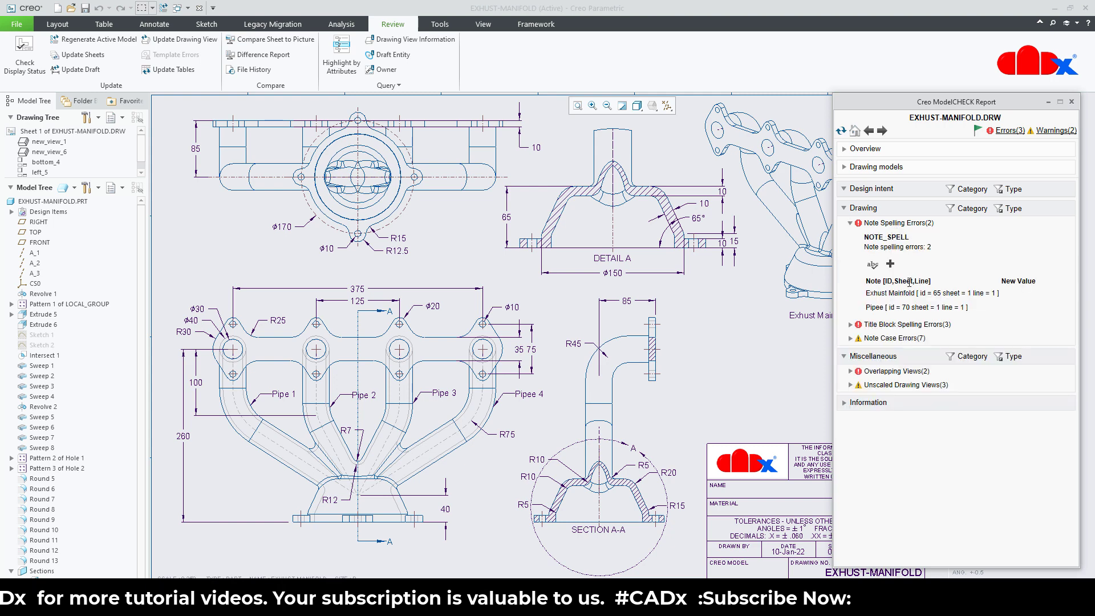
left_click(887, 294)
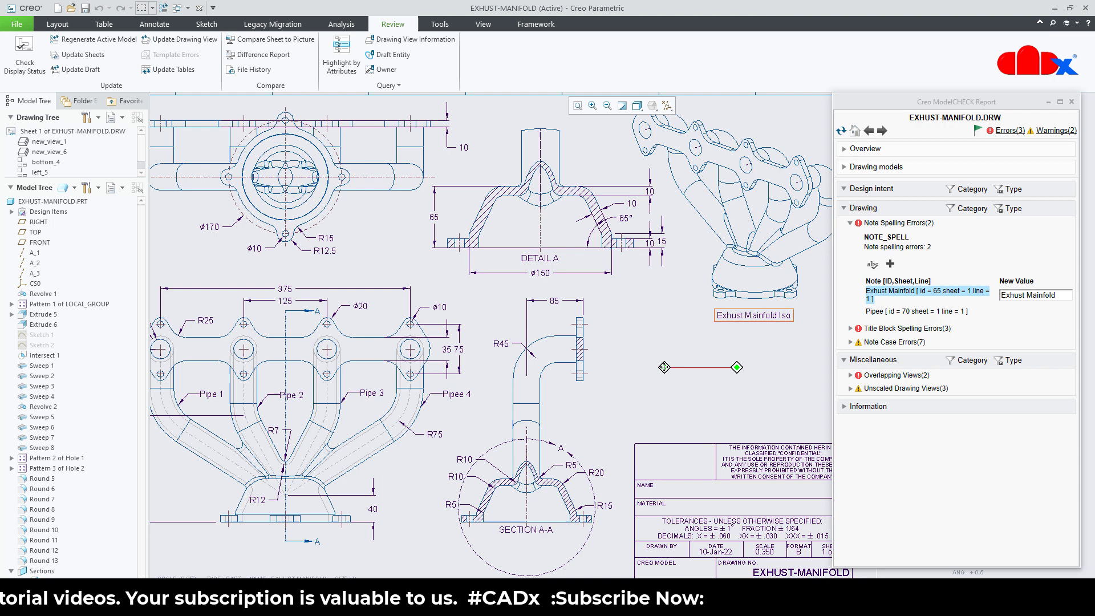
left_click(1016, 295)
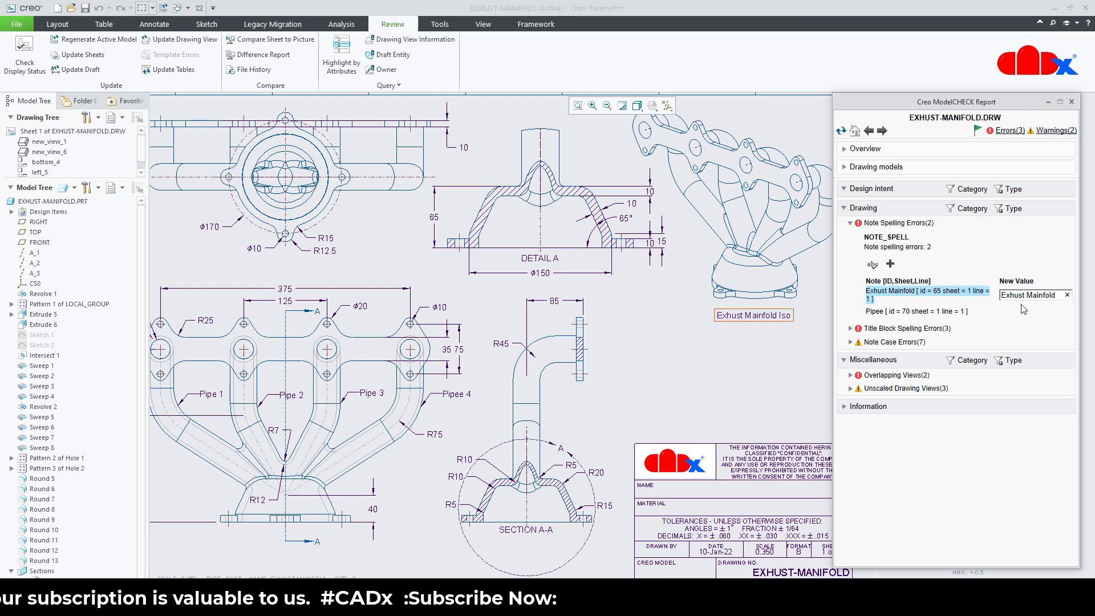
type("a")
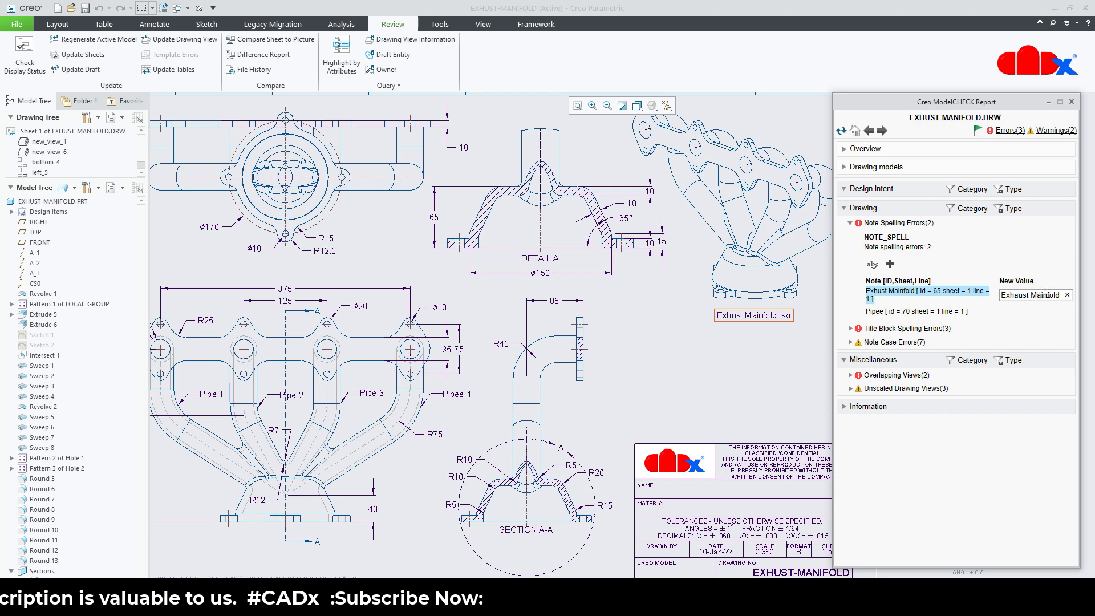
left_click_drag(1048, 295, 1042, 295)
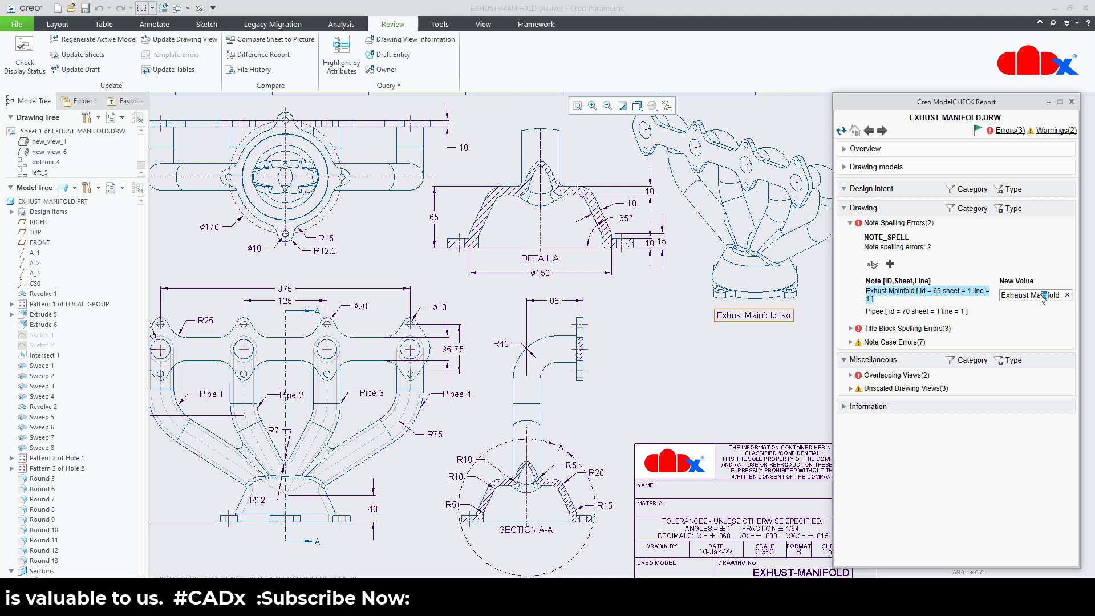
type("ni")
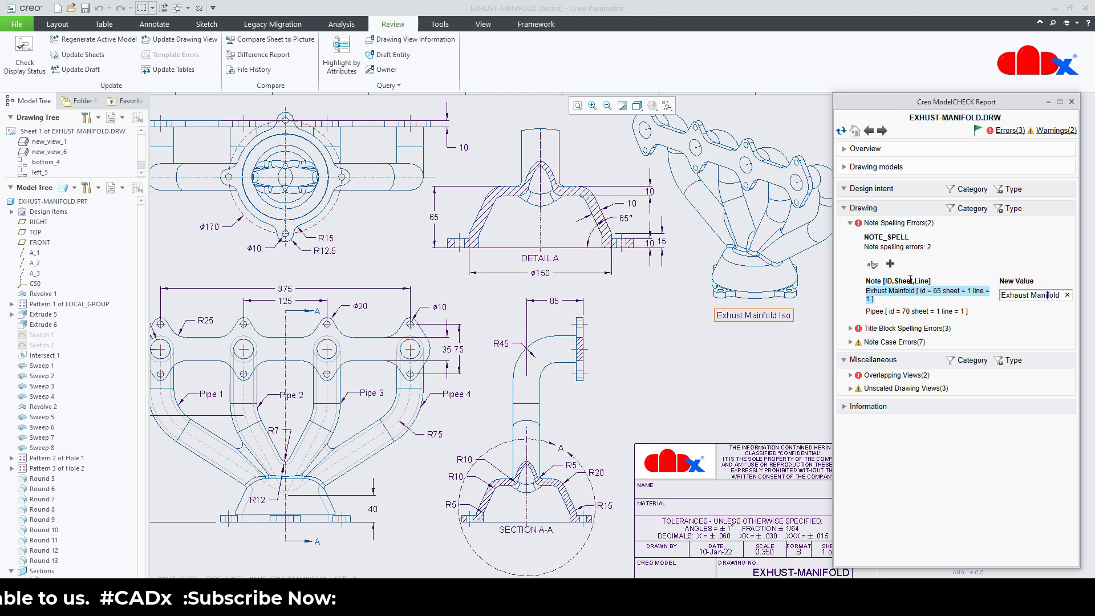
left_click(872, 264)
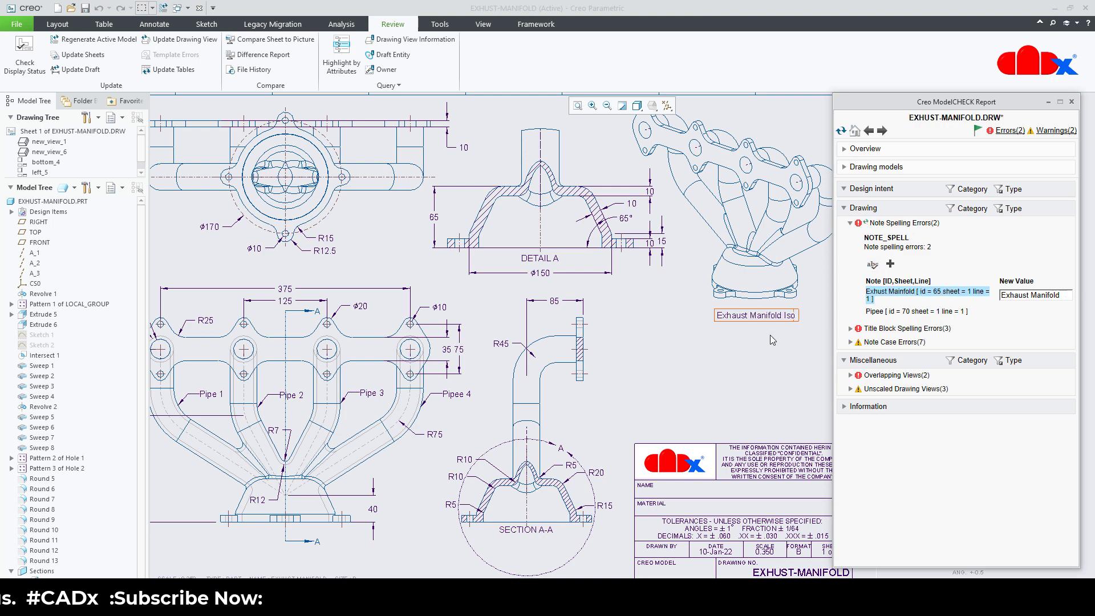
left_click(889, 311)
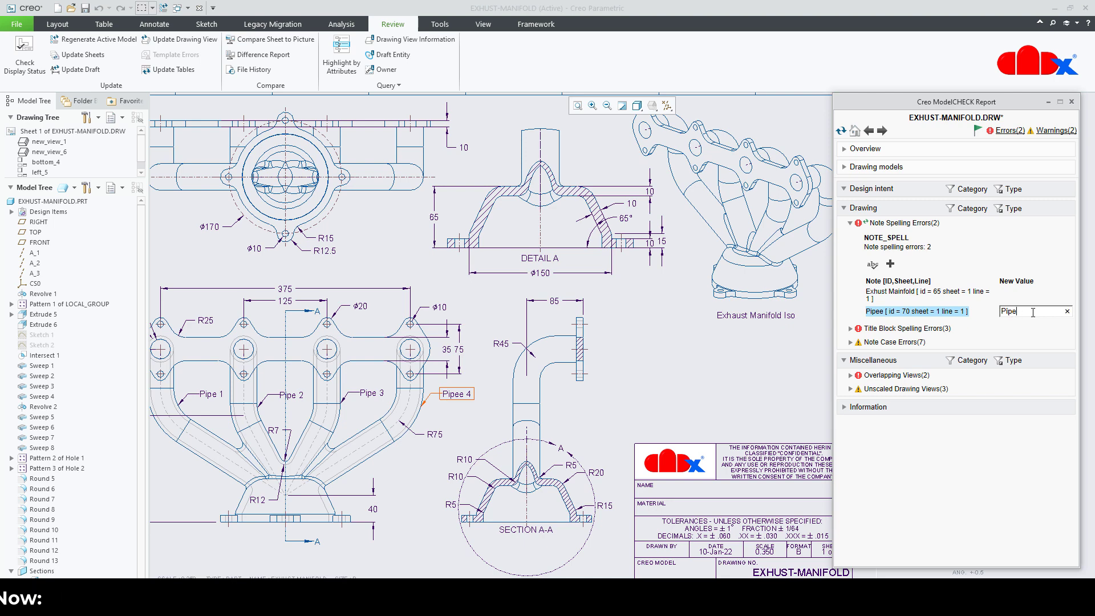
left_click(873, 266)
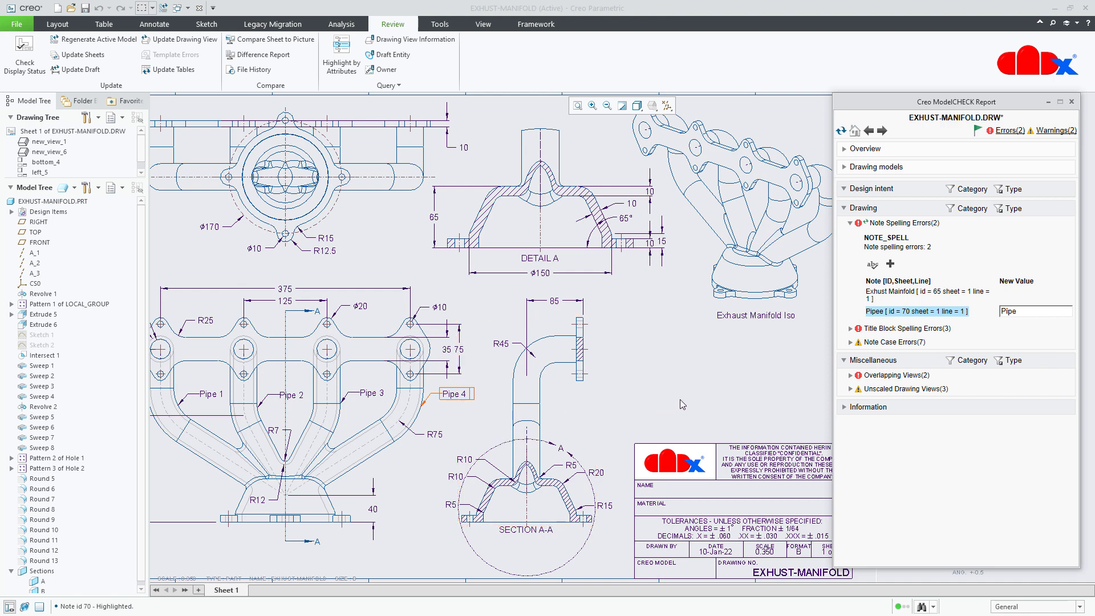
Step: Expand Title Block Spelling Errors and review the EXHUST and CREO entries
left_click(916, 329)
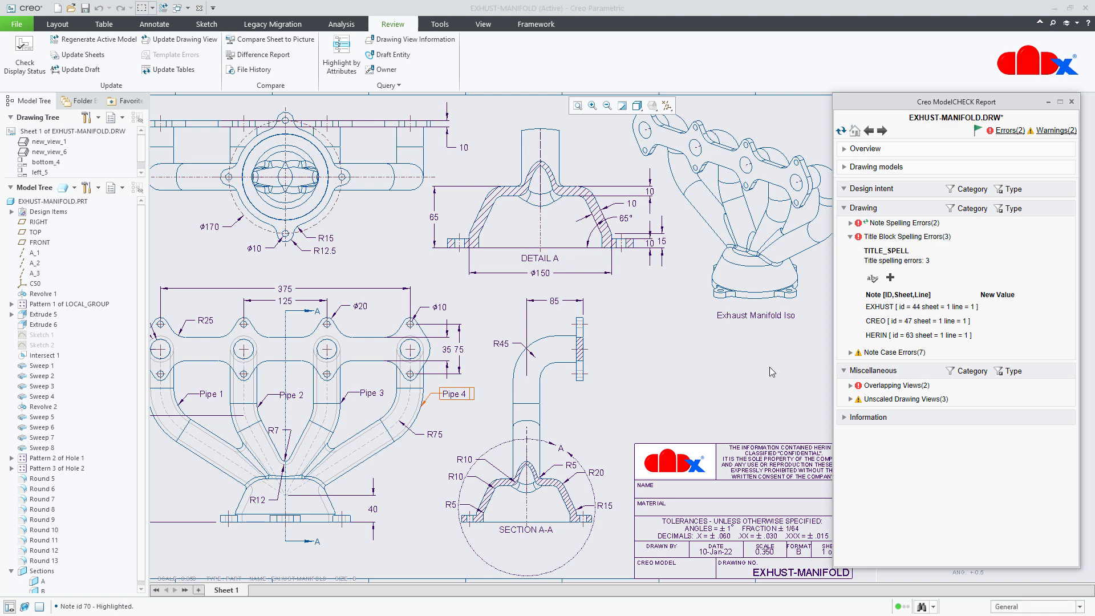
left_click(889, 308)
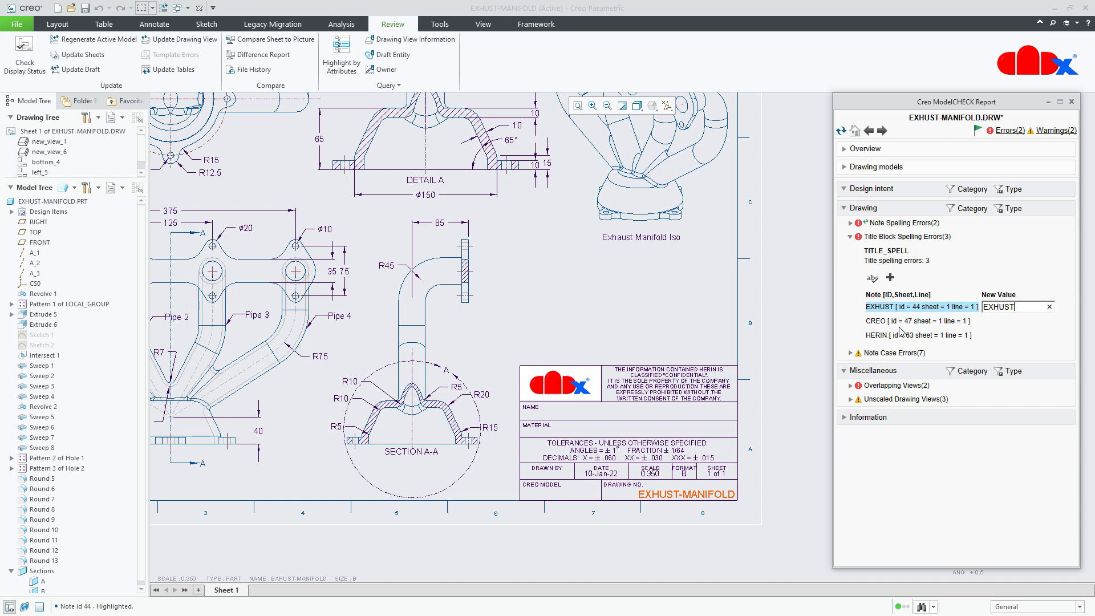
left_click(878, 322)
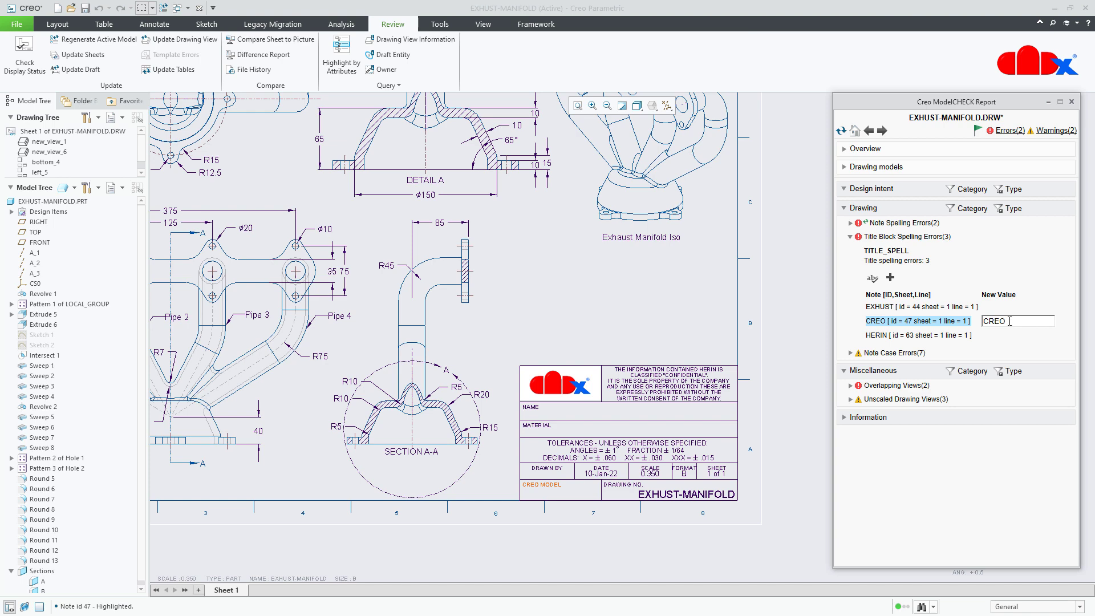
Step: Correct HERIN to HERE in the title block confidentiality note
left_click(899, 337)
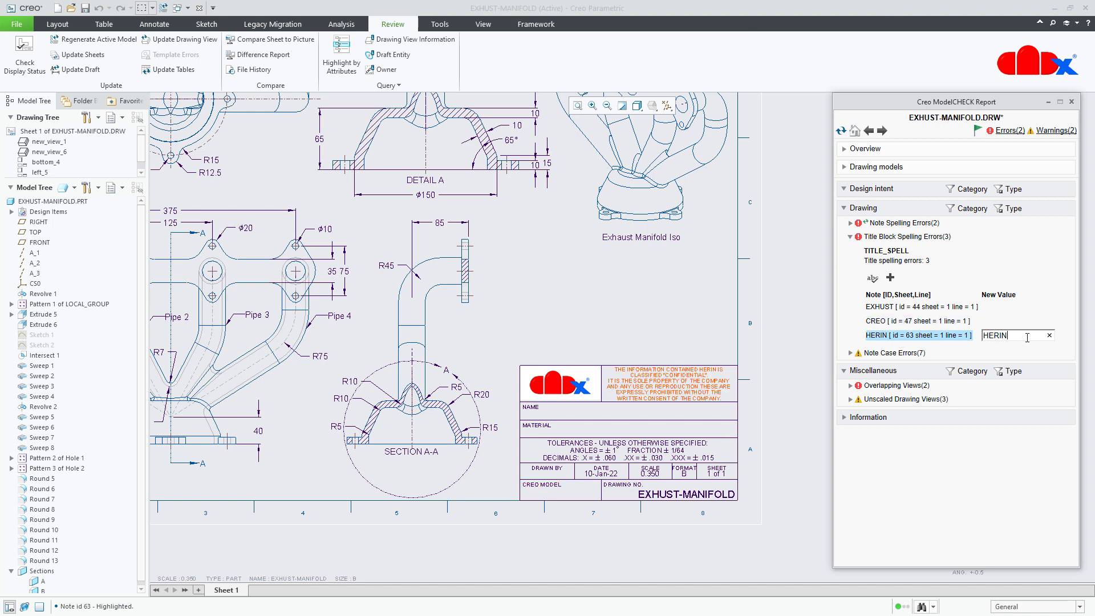
scroll(727, 369, "down", 4)
scroll(727, 369, "down", 4)
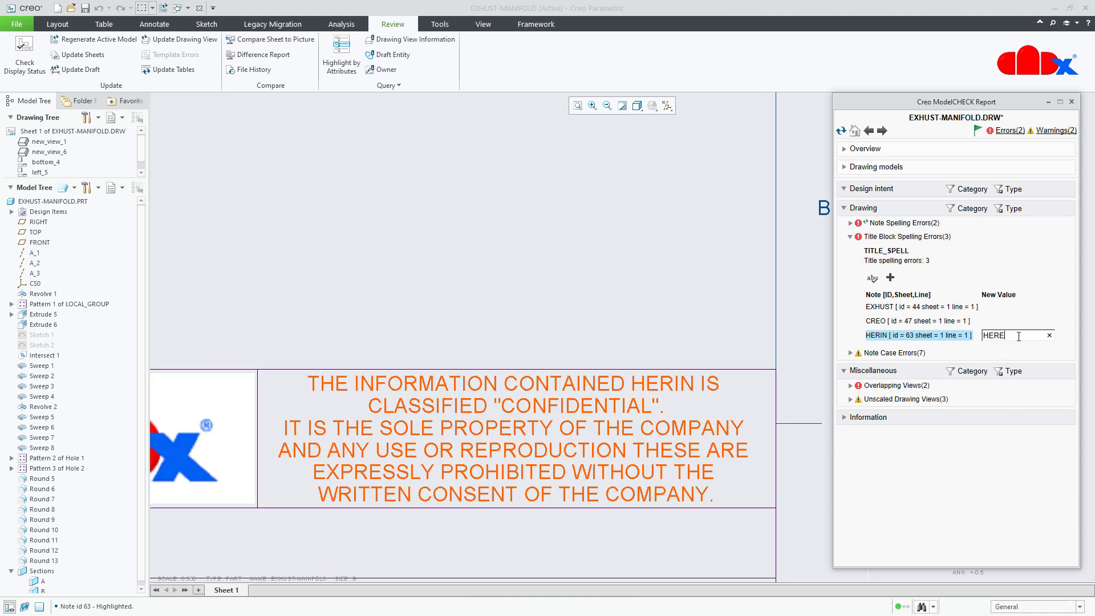
left_click(872, 279)
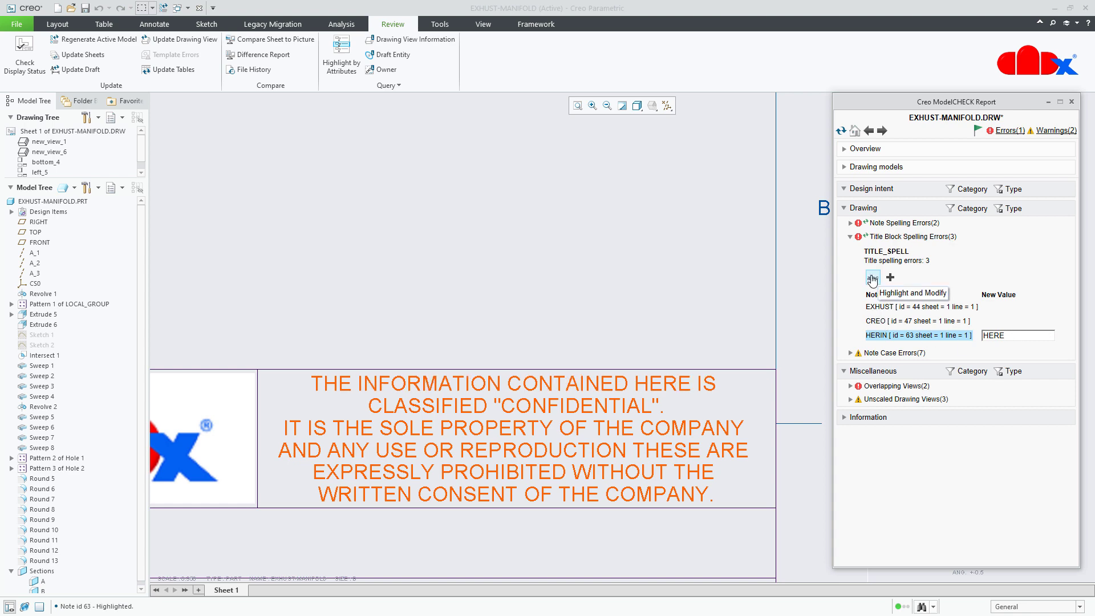
scroll(764, 399, "up", 6)
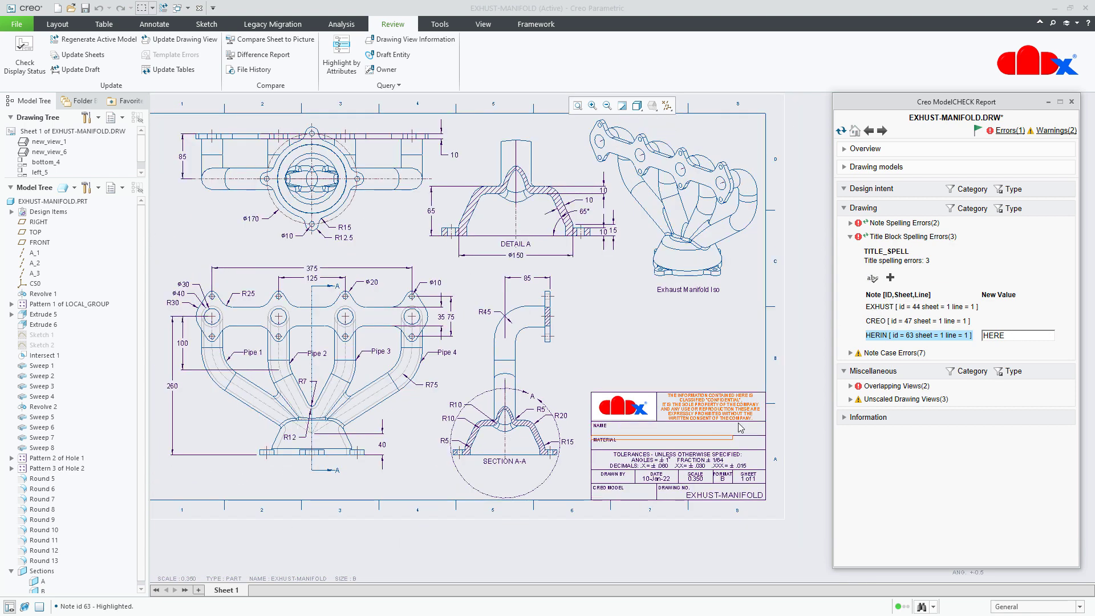
middle_click_drag(741, 427, 797, 429)
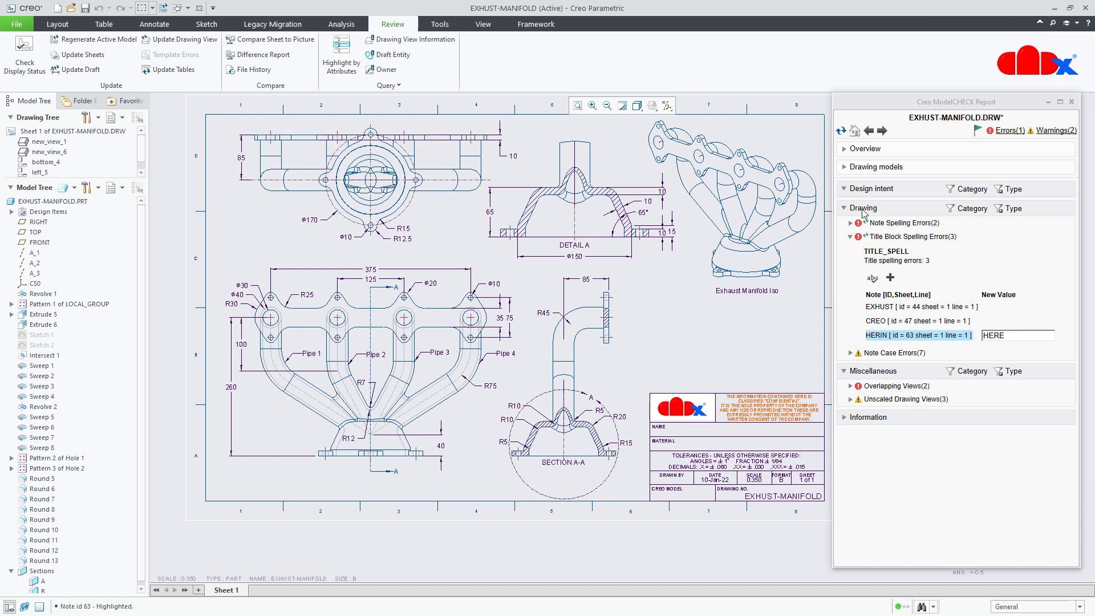
Step: Rerun ModelCHECK and review the remaining title block spelling error for CREO
left_click(842, 132)
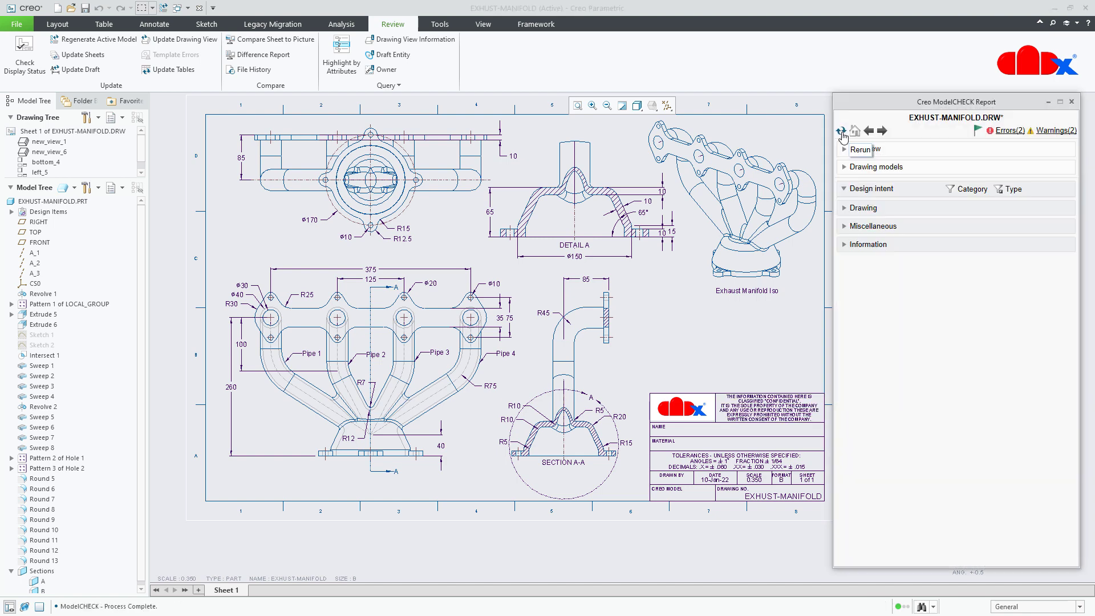
left_click(1010, 131)
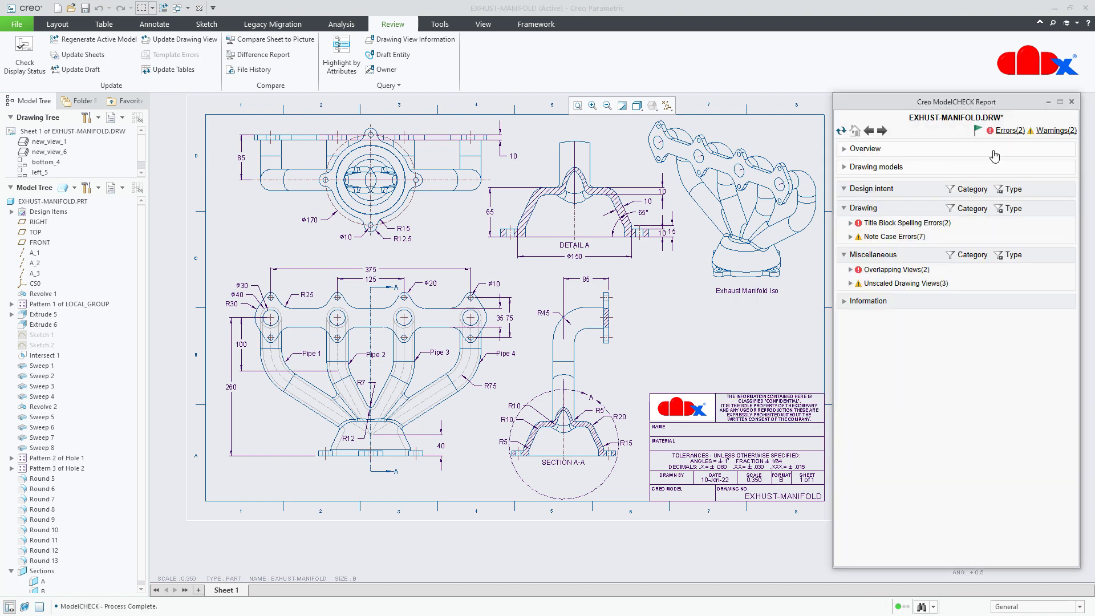
left_click(908, 224)
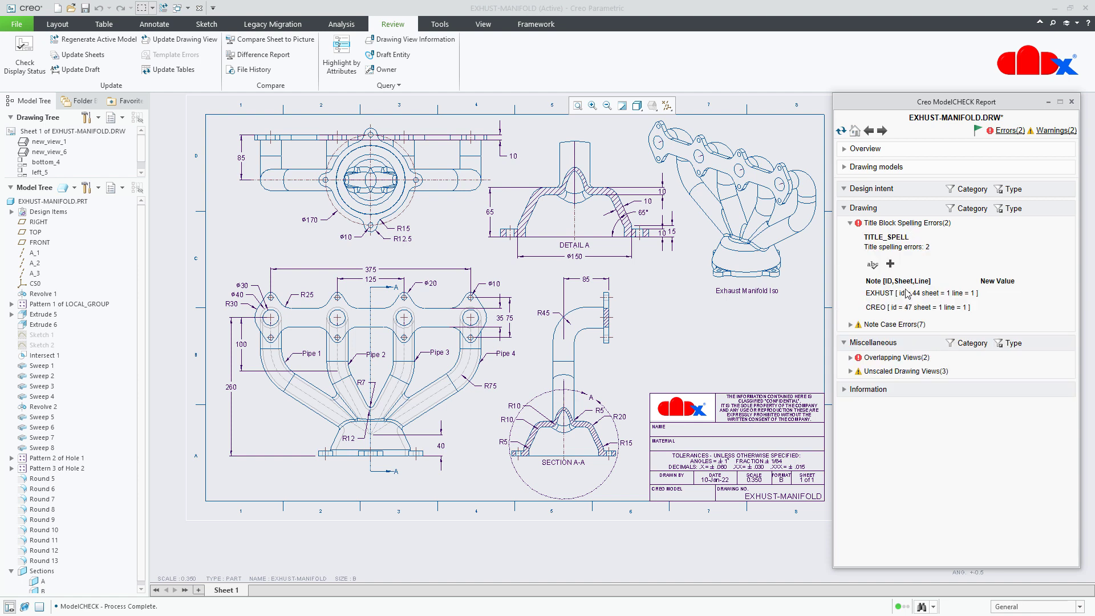
left_click(876, 308)
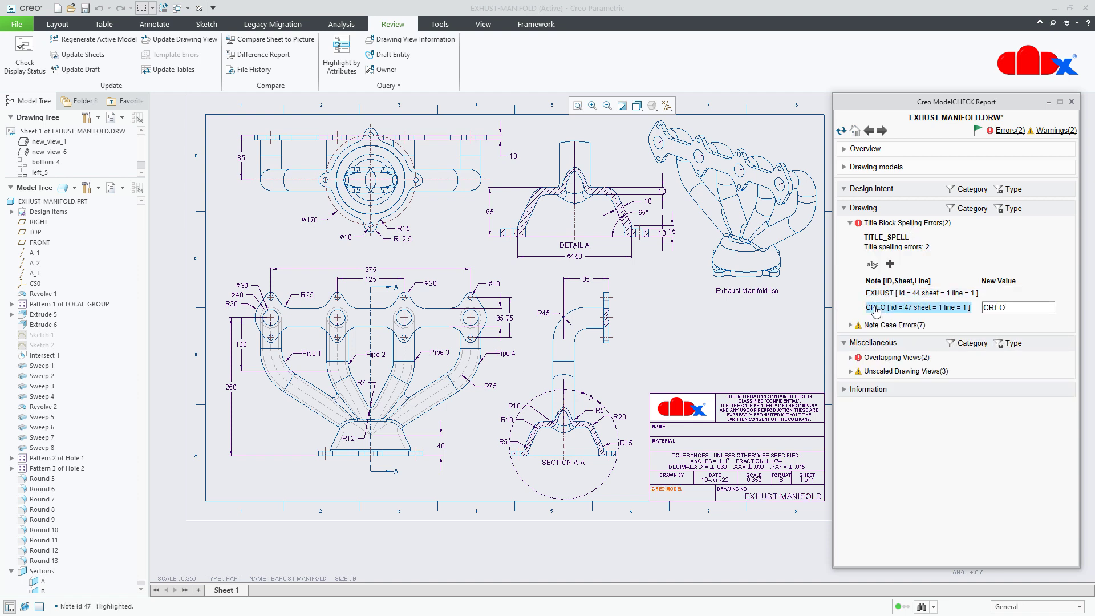
Step: Expand Overlapping Views and locate View #6 and View #7 on sheet #1
left_click(889, 359)
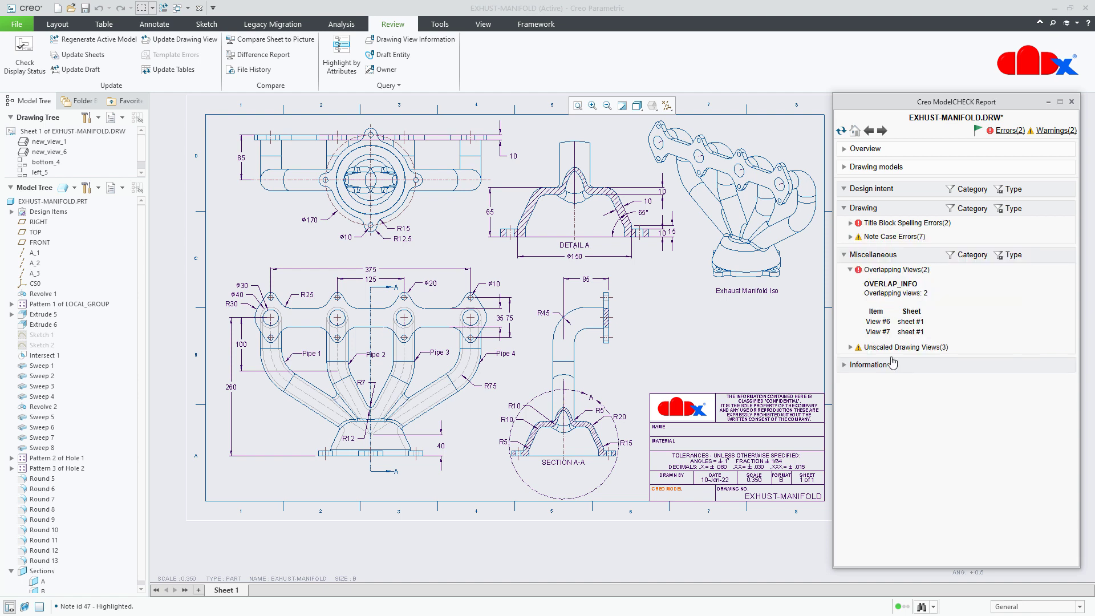
left_click(887, 322)
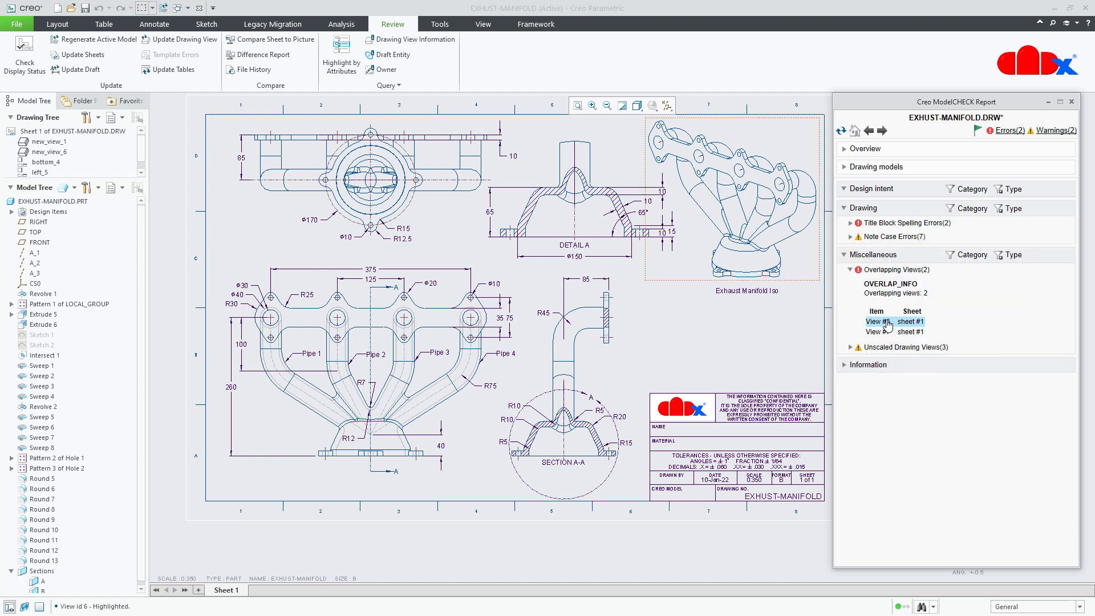
left_click(882, 332)
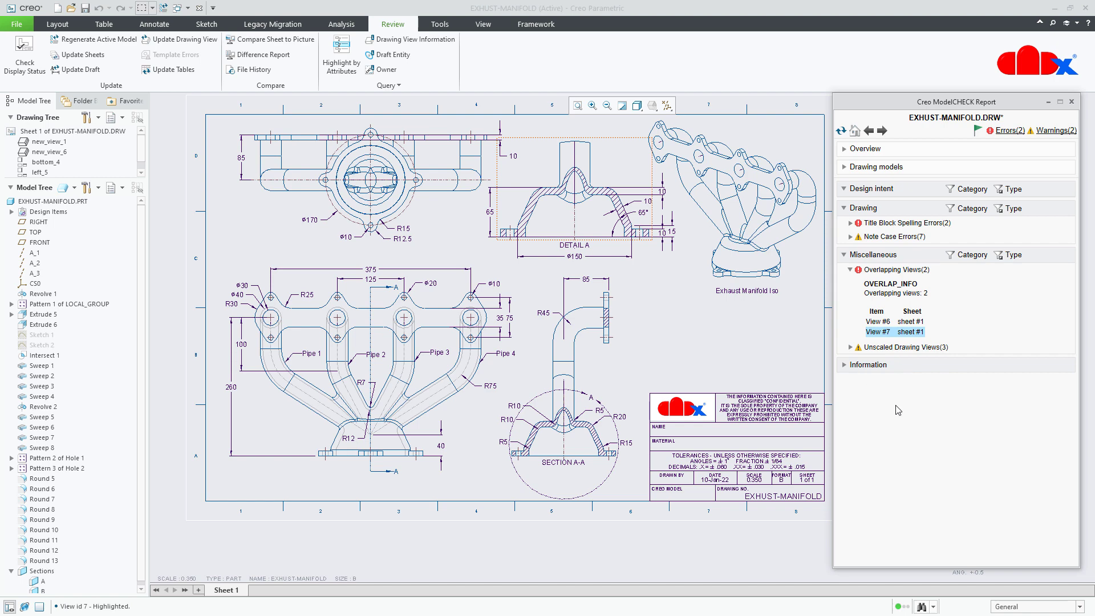
Step: Close the ModelCHECK Report window
left_click(1072, 102)
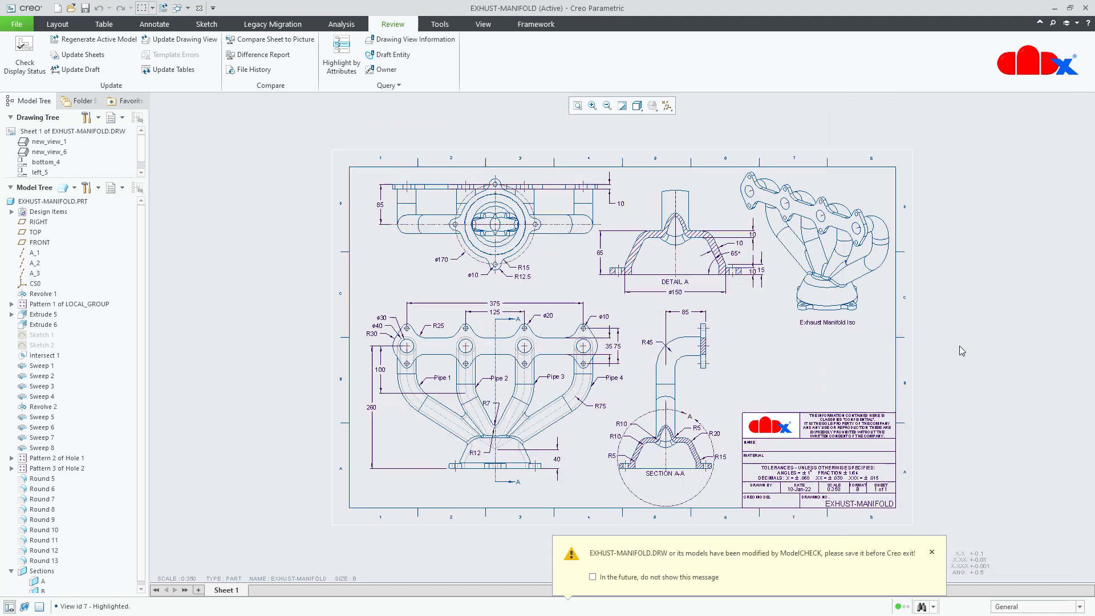